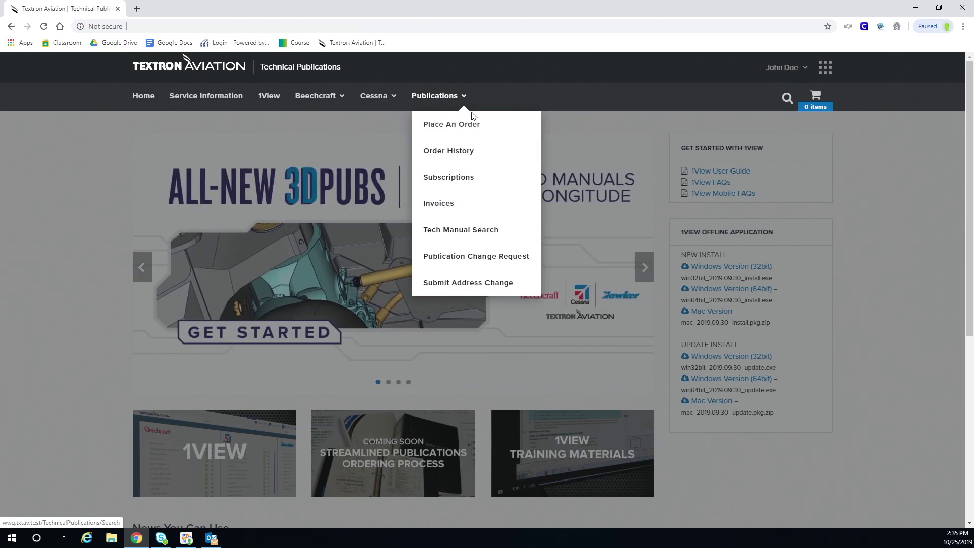
# Open the Tech Manual Search page from the Publications menu
pyautogui.click(471, 127)
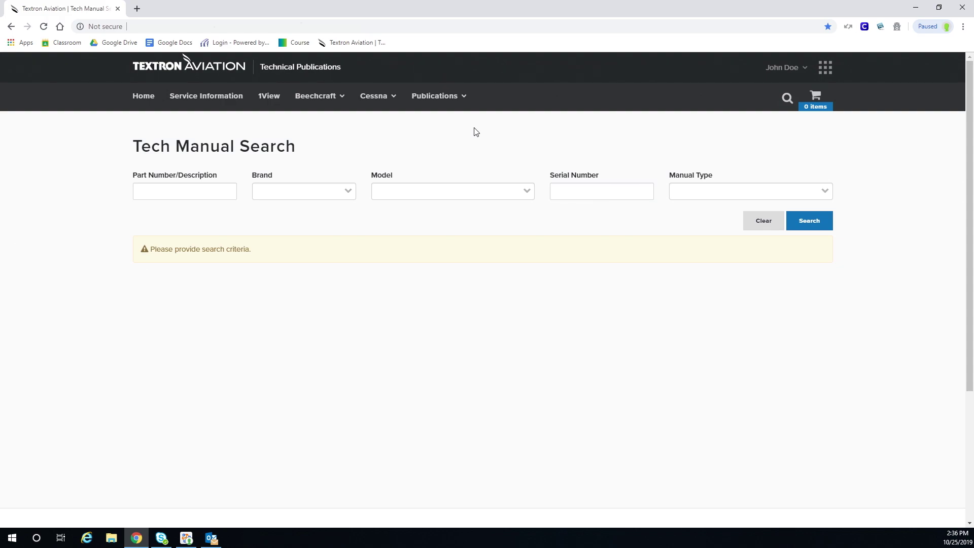
pyautogui.click(439, 100)
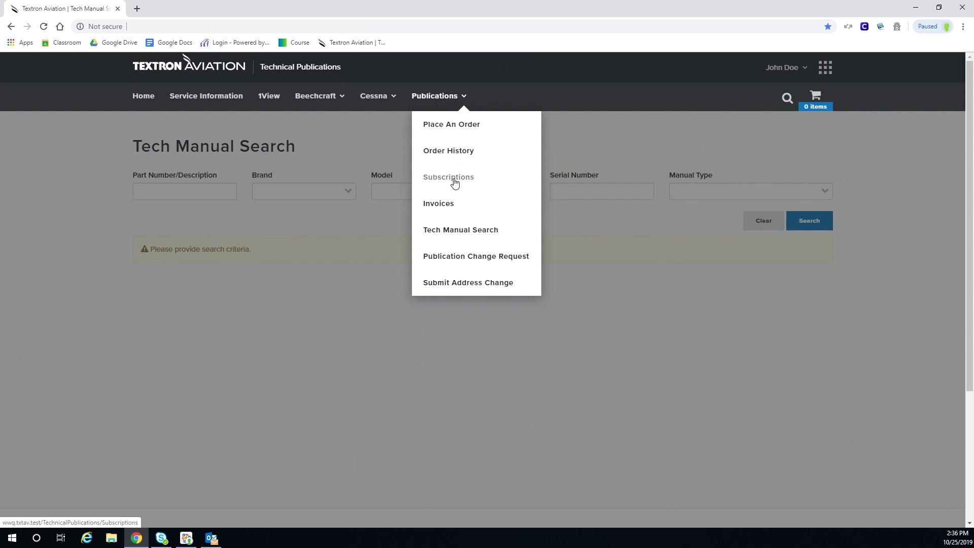
pyautogui.click(568, 150)
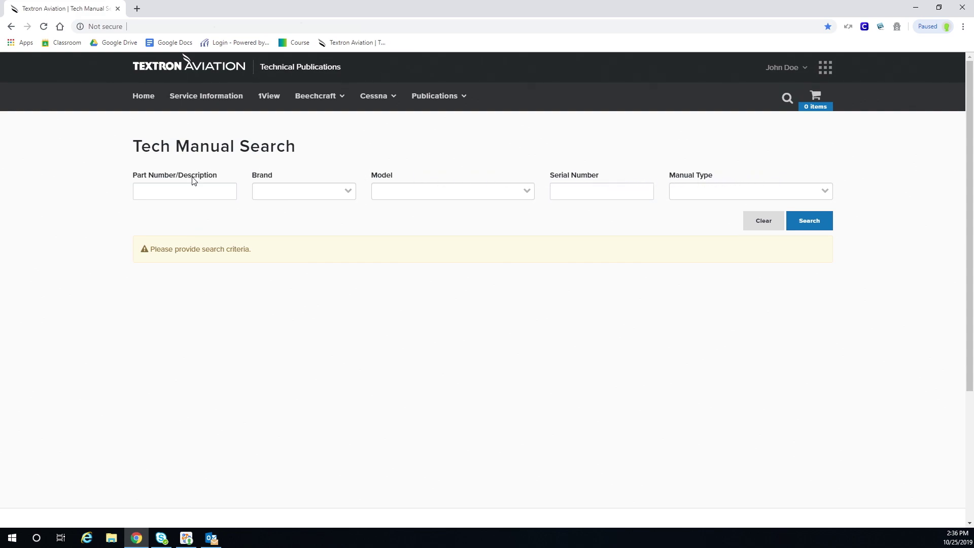
# Search part number 98-39006 and add the 98-39006C King Air structural manual to the cart
pyautogui.click(185, 192)
pyautogui.write('98')
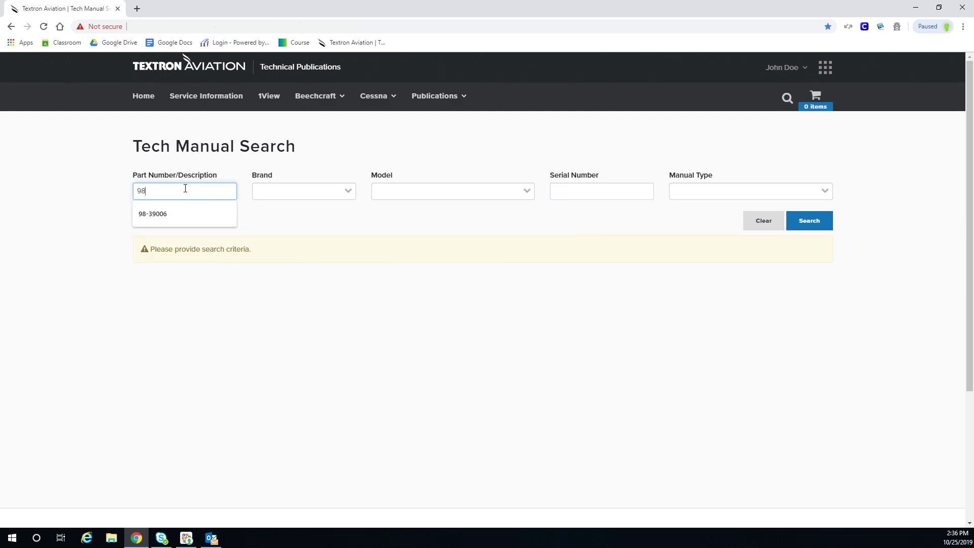
pyautogui.write('-3900')
pyautogui.write('6')
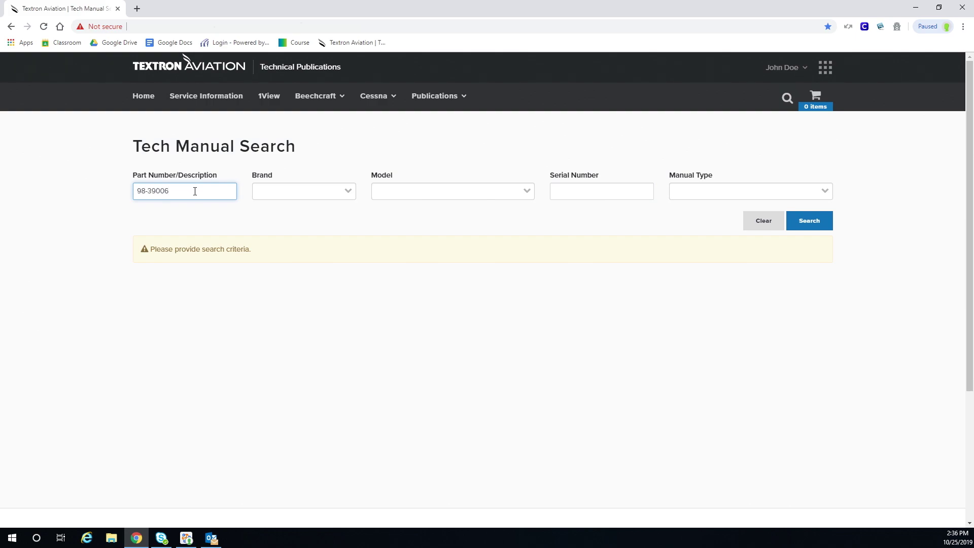
pyautogui.click(817, 223)
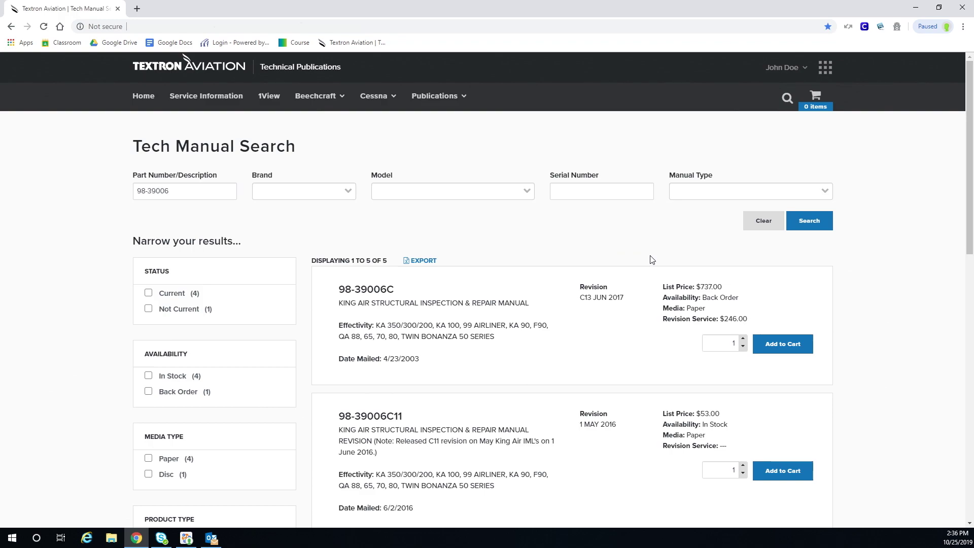
pyautogui.click(774, 346)
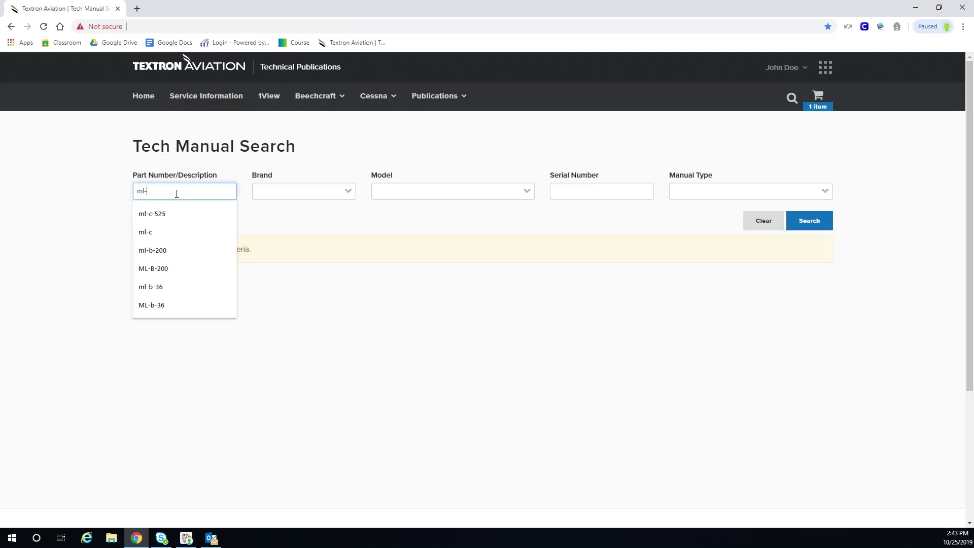
pyautogui.write('c-525')
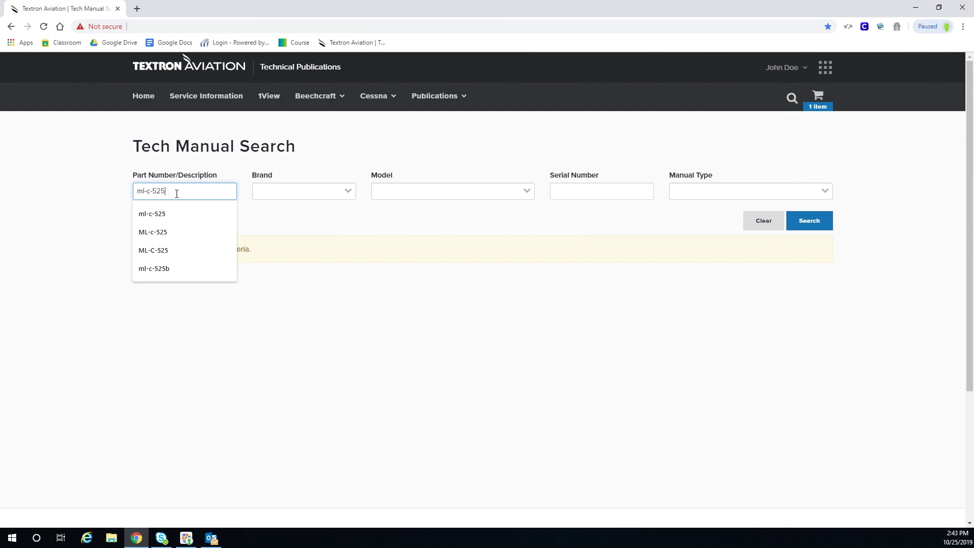
# Search ml-c-525, compare CD-ROM and Online media, and add ML-C-525A-ODM to the cart
pyautogui.press('Return')
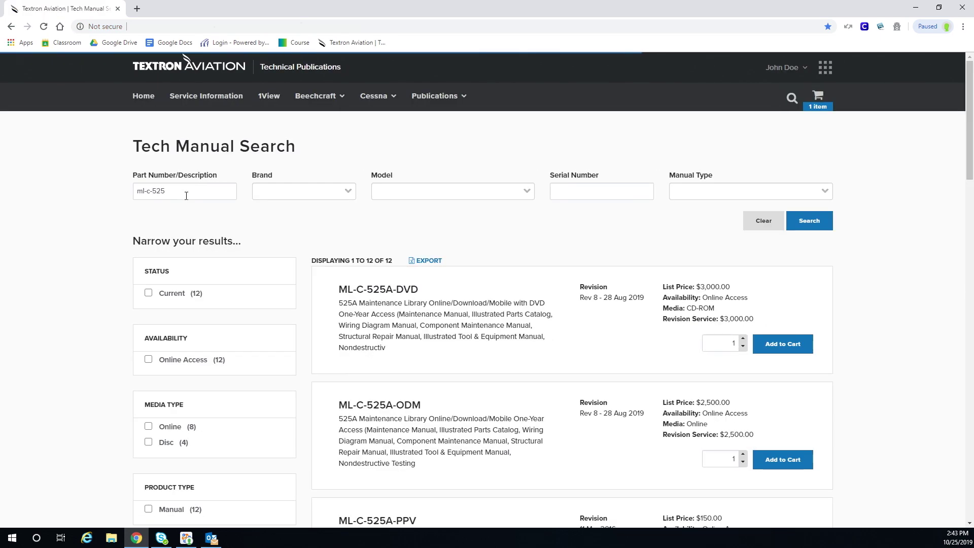
pyautogui.moveTo(662, 307); pyautogui.dragTo(723, 315)
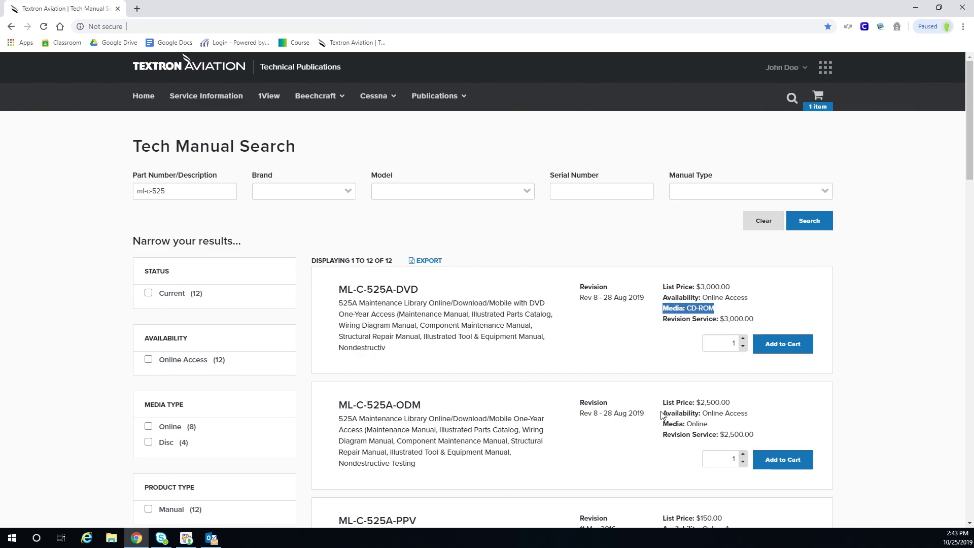
pyautogui.moveTo(663, 423); pyautogui.dragTo(717, 429)
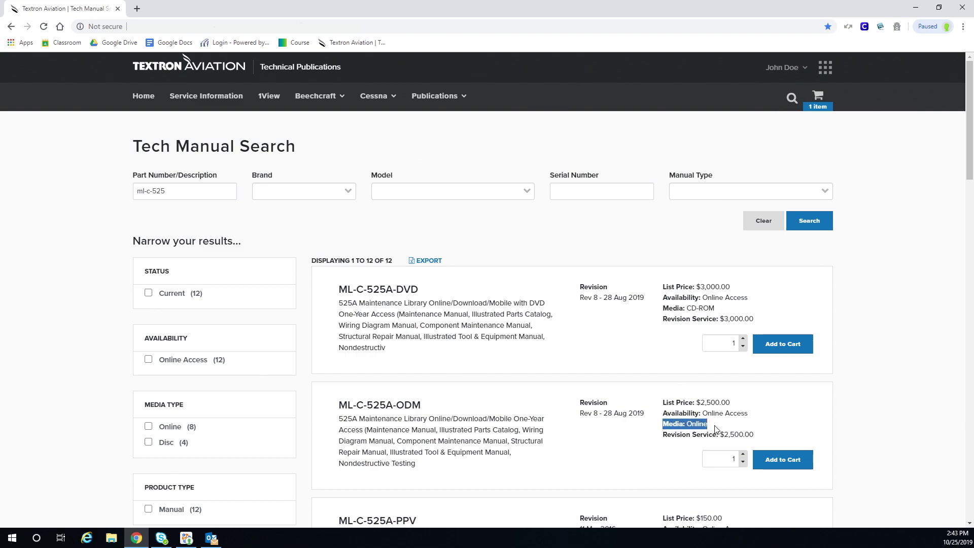
pyautogui.click(783, 462)
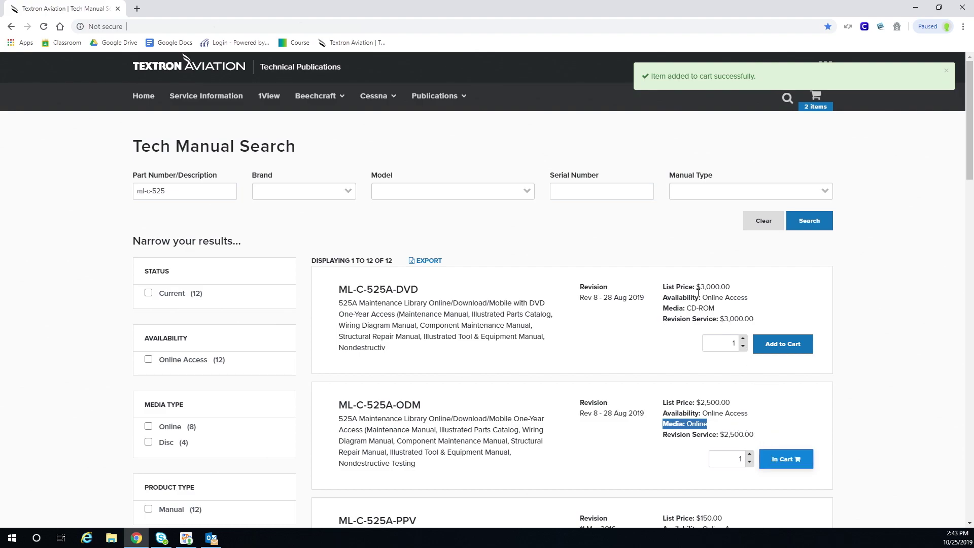
# Clear the old search and search Beechcraft 99, serial U-7, Wiring manuals
pyautogui.click(760, 222)
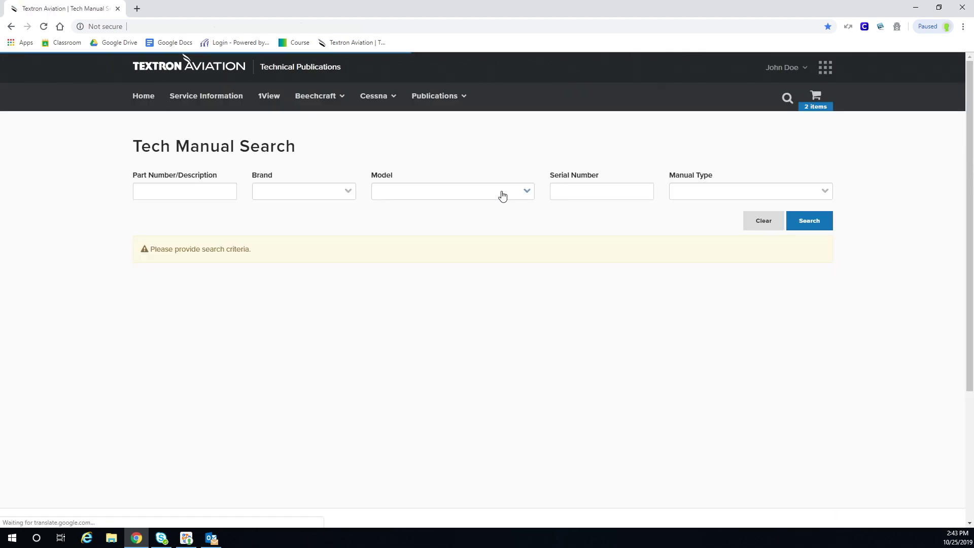
pyautogui.click(487, 197)
pyautogui.scroll(-3, 477, 311)
pyautogui.scroll(-3, 477, 311)
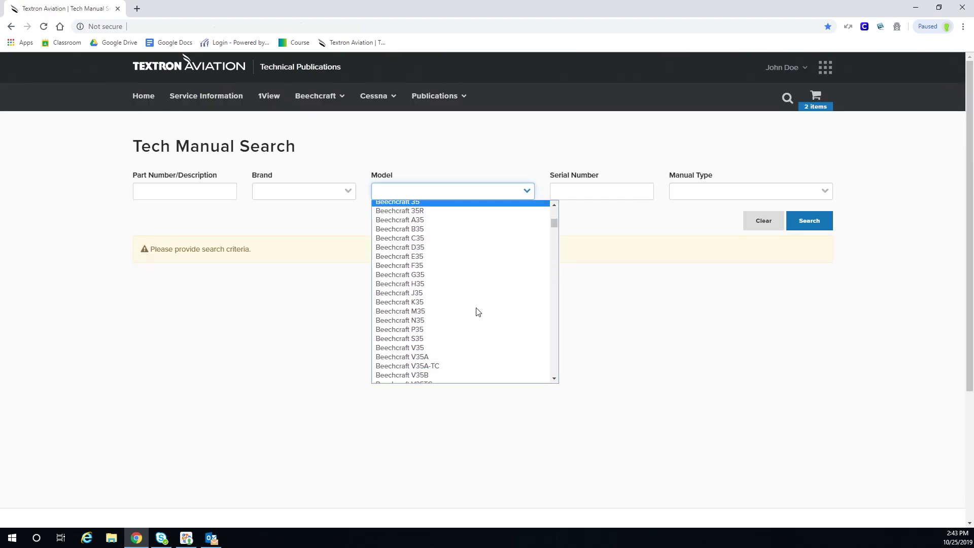
pyautogui.scroll(-3, 477, 312)
pyautogui.scroll(-3, 477, 311)
pyautogui.scroll(-3, 478, 311)
pyautogui.scroll(-3, 478, 311)
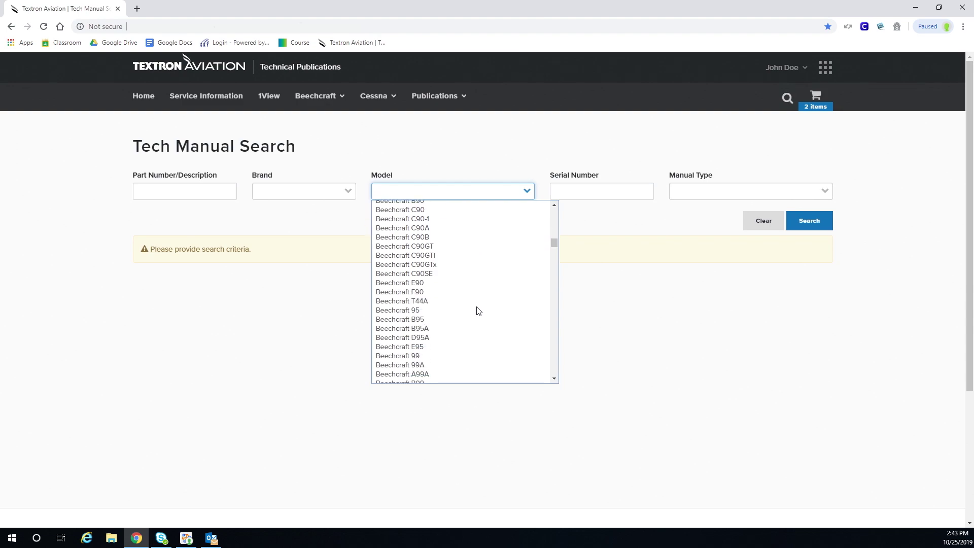
pyautogui.scroll(-3, 478, 310)
pyautogui.click(444, 248)
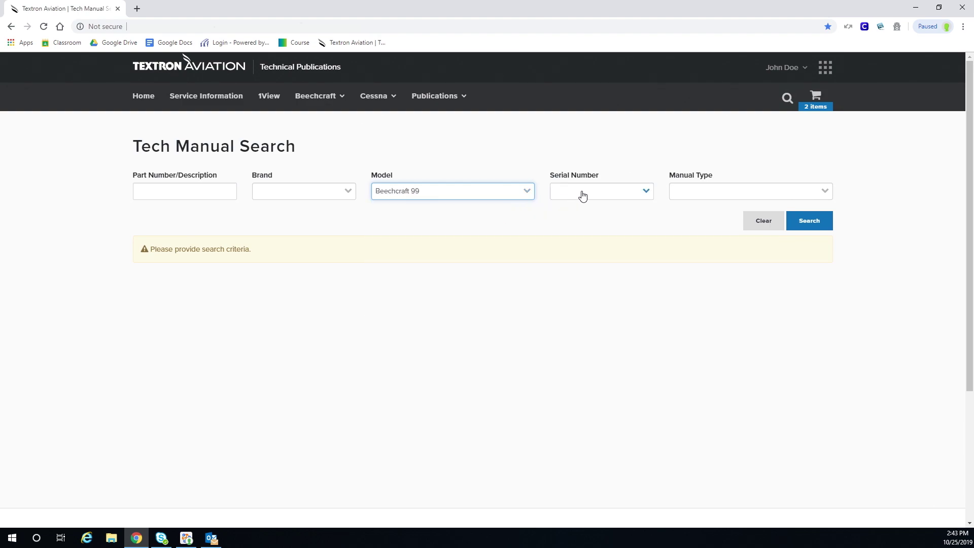
pyautogui.click(582, 194)
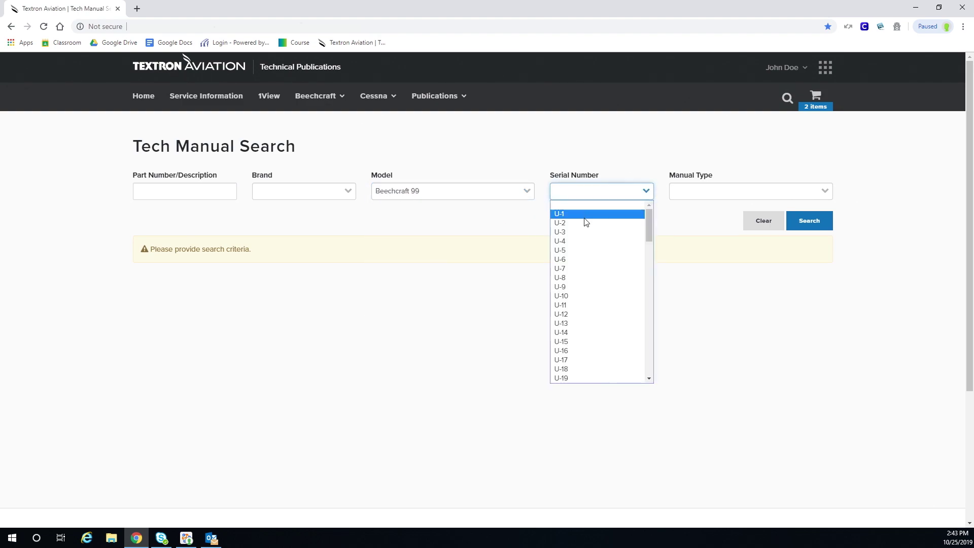
pyautogui.click(583, 269)
pyautogui.click(739, 195)
pyautogui.scroll(-5, 742, 274)
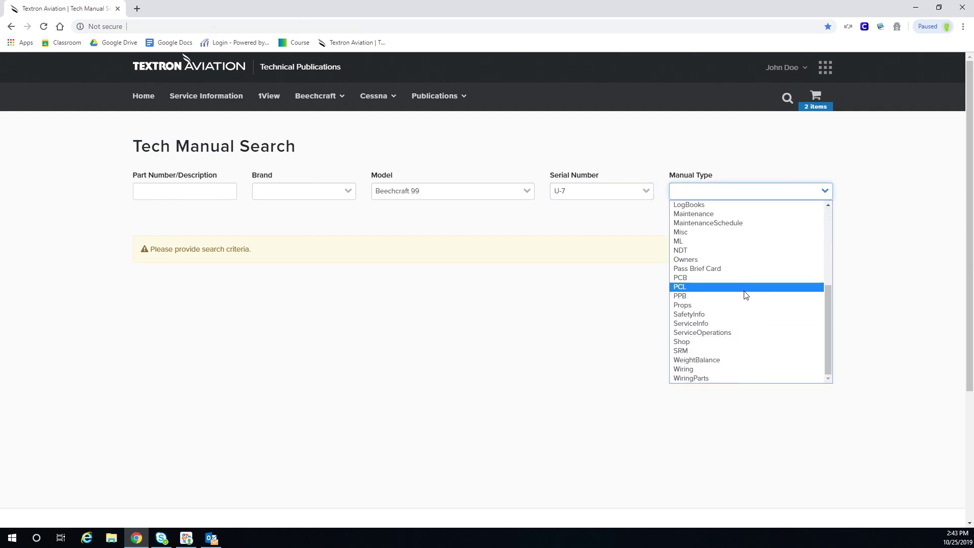
pyautogui.click(692, 370)
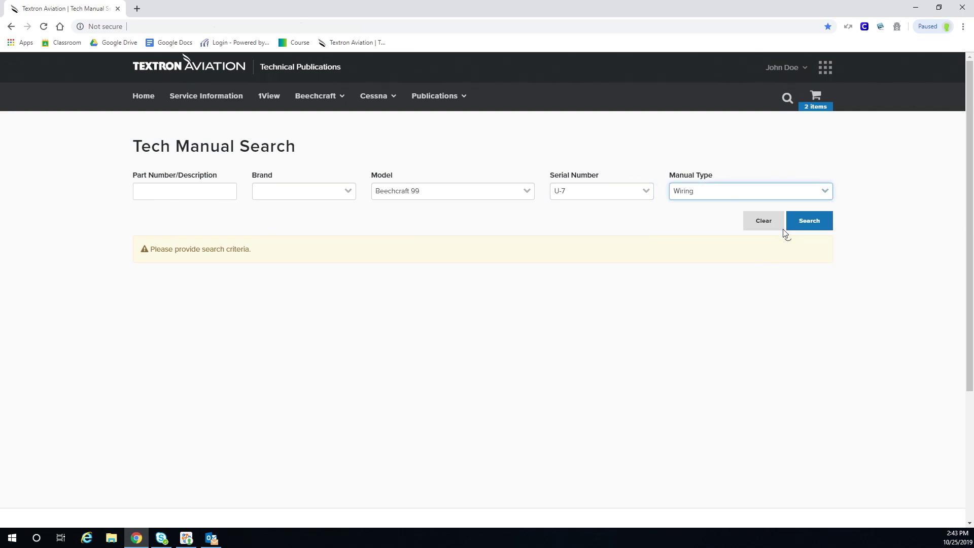
pyautogui.click(805, 225)
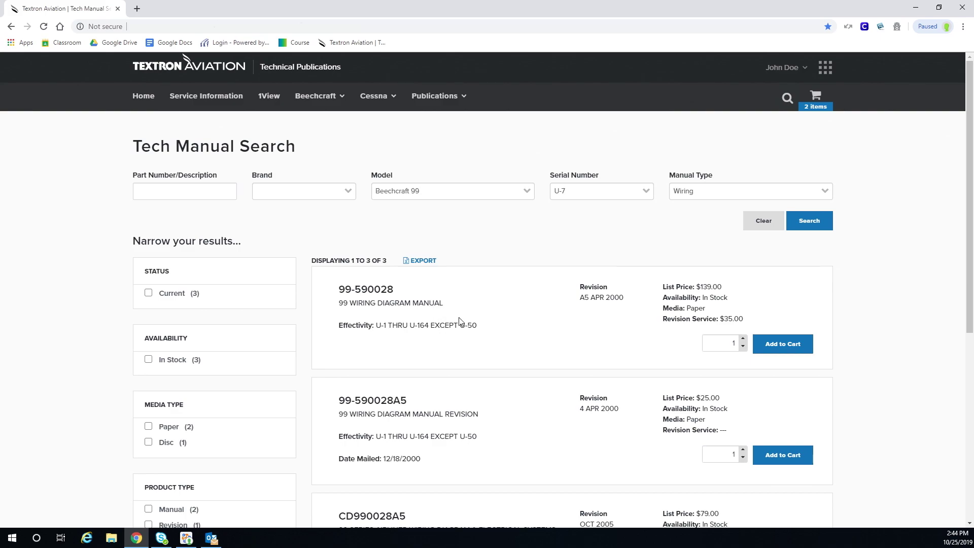
# Add the 99-590028 Wiring Diagram Manual to the cart and view the three-item cart
pyautogui.doubleClick(457, 415)
pyautogui.scroll(-2, 522, 408)
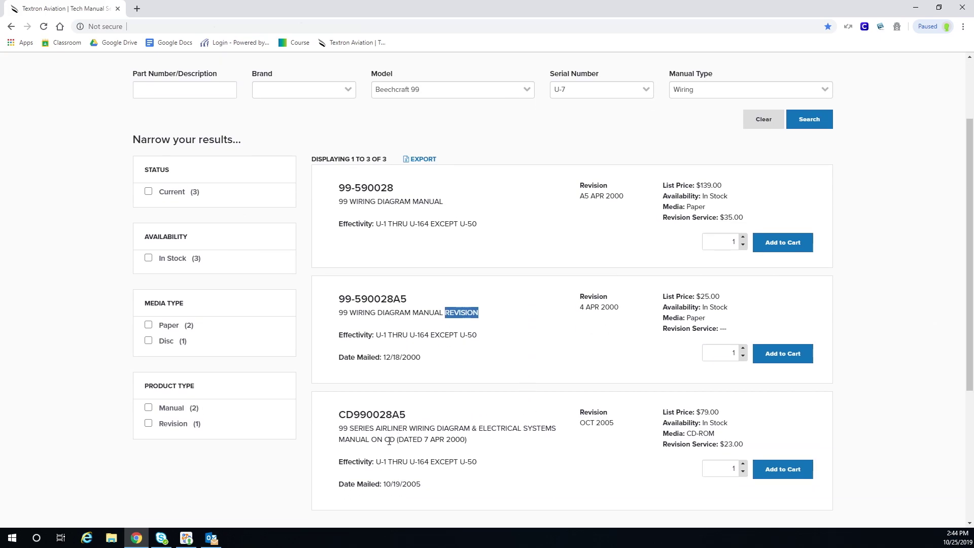
pyautogui.doubleClick(389, 440)
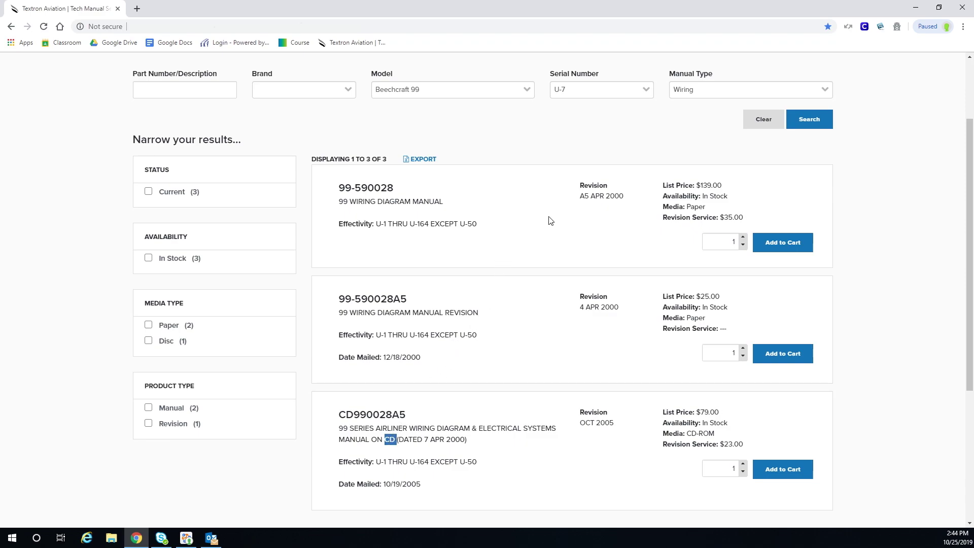
pyautogui.click(792, 248)
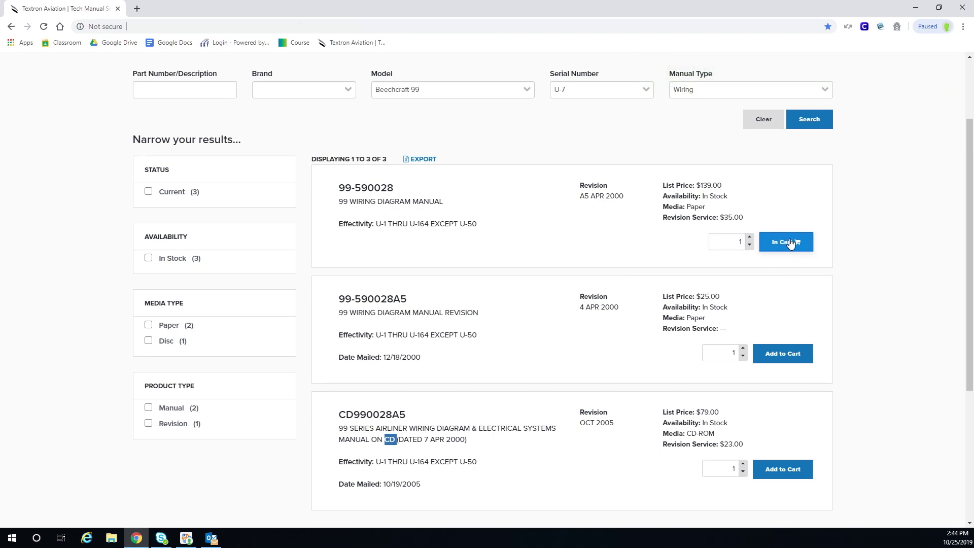
pyautogui.scroll(2, 792, 244)
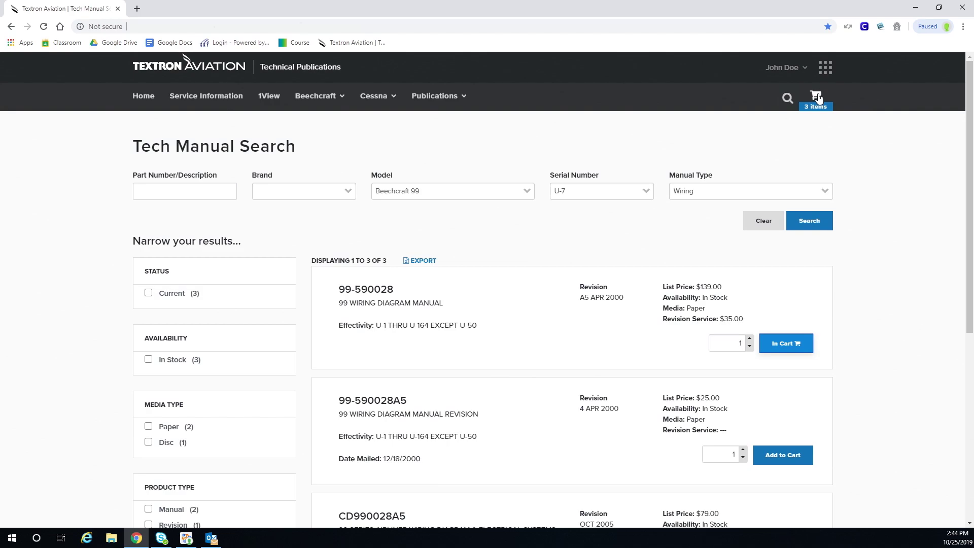
pyautogui.click(817, 97)
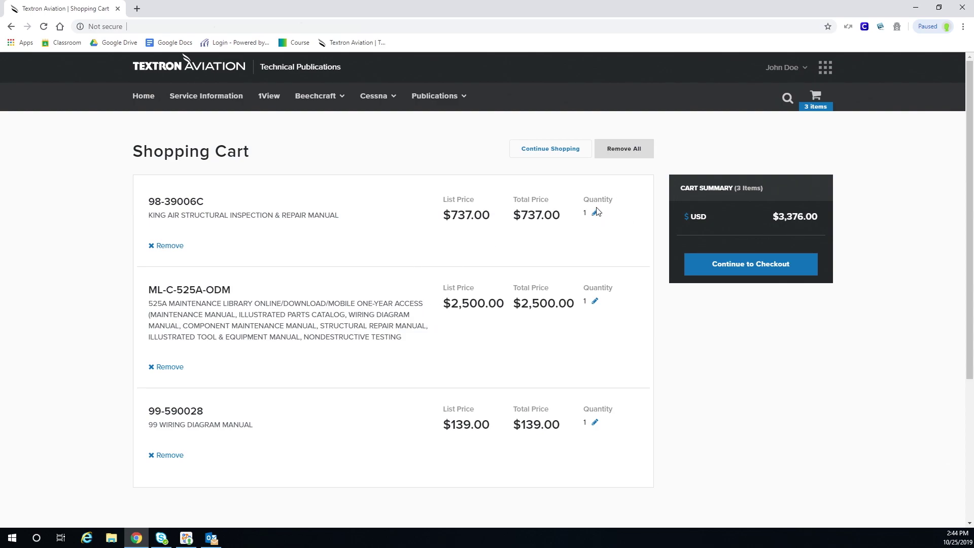
# Continue to checkout from the $3,376.00 three-manual cart
pyautogui.click(629, 151)
pyautogui.click(749, 269)
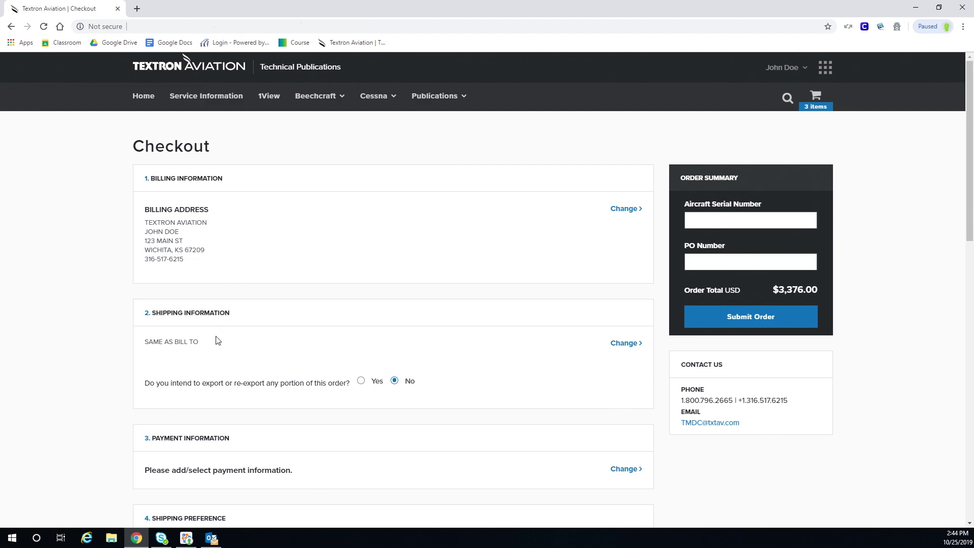
pyautogui.moveTo(208, 345); pyautogui.dragTo(144, 344)
pyautogui.click(134, 346)
pyautogui.tripleClick(137, 345)
pyautogui.scroll(-1, 597, 347)
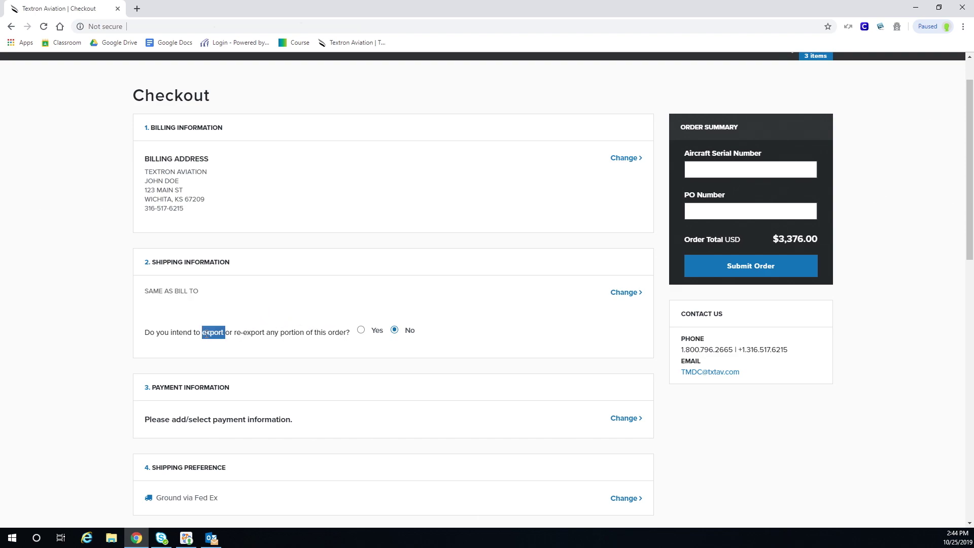
pyautogui.scroll(-1, 394, 345)
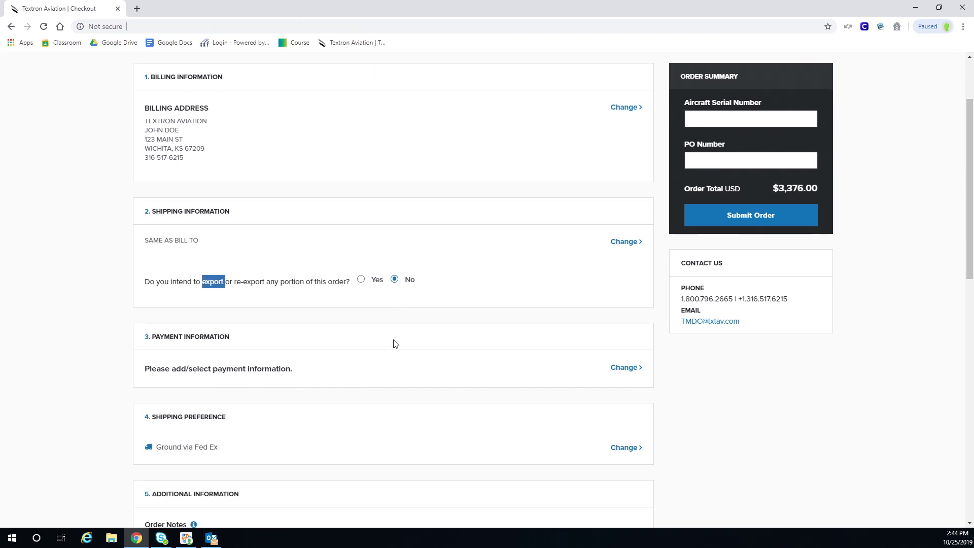
pyautogui.scroll(-1, 394, 344)
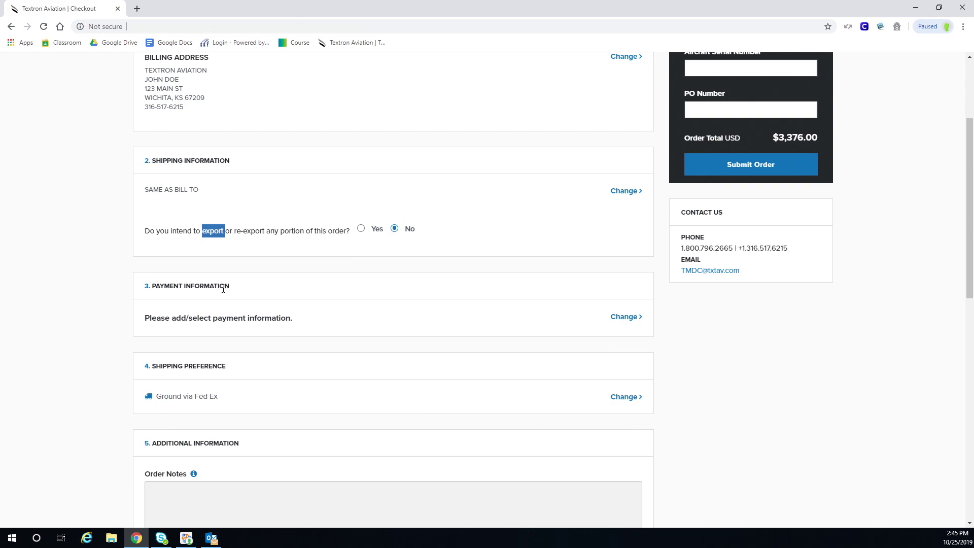
# Keep Credit Card as the payment type and open the Add a New Payment Method form
pyautogui.click(621, 317)
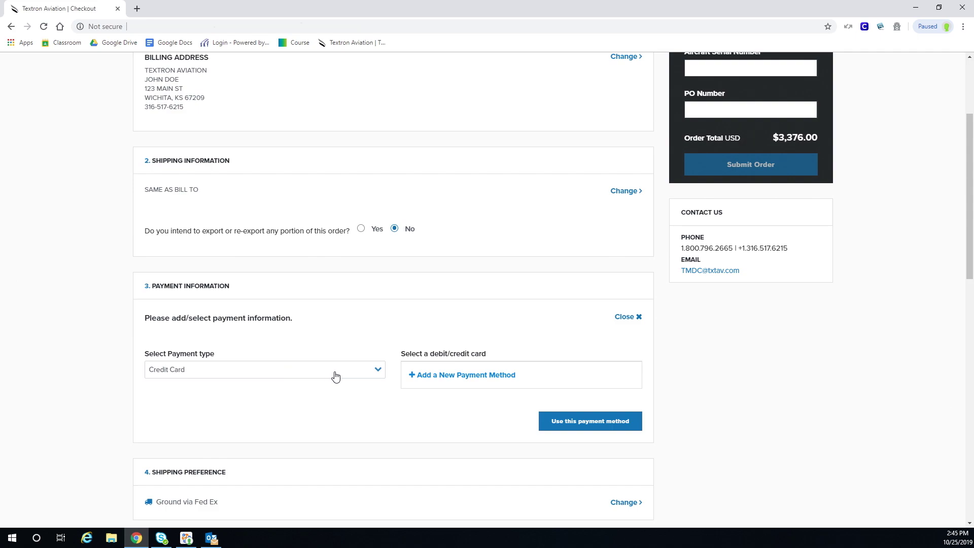
pyautogui.click(377, 373)
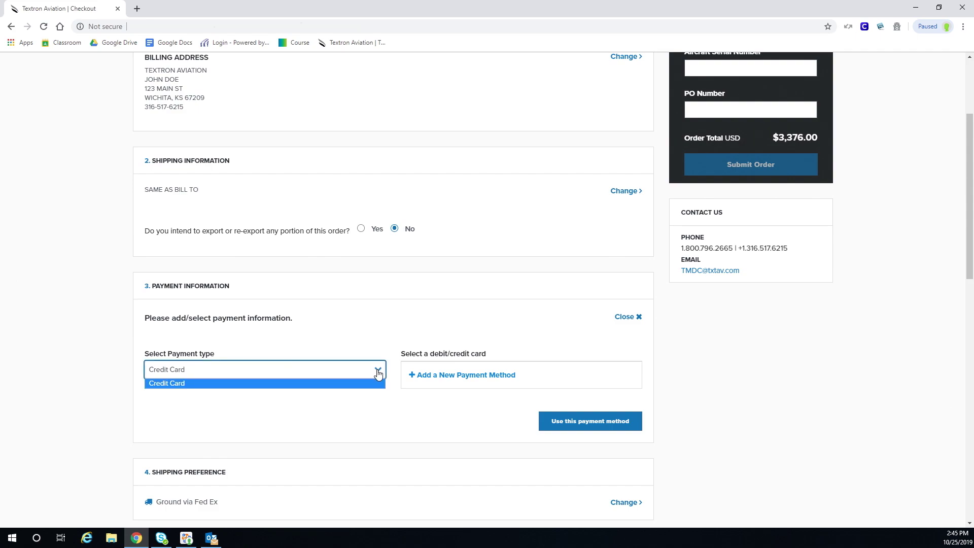
pyautogui.click(378, 375)
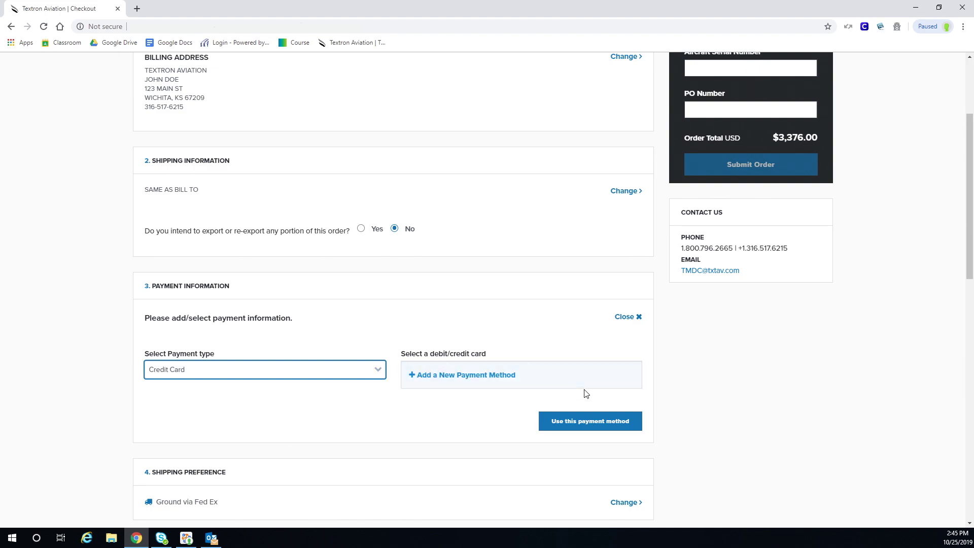
pyautogui.click(507, 376)
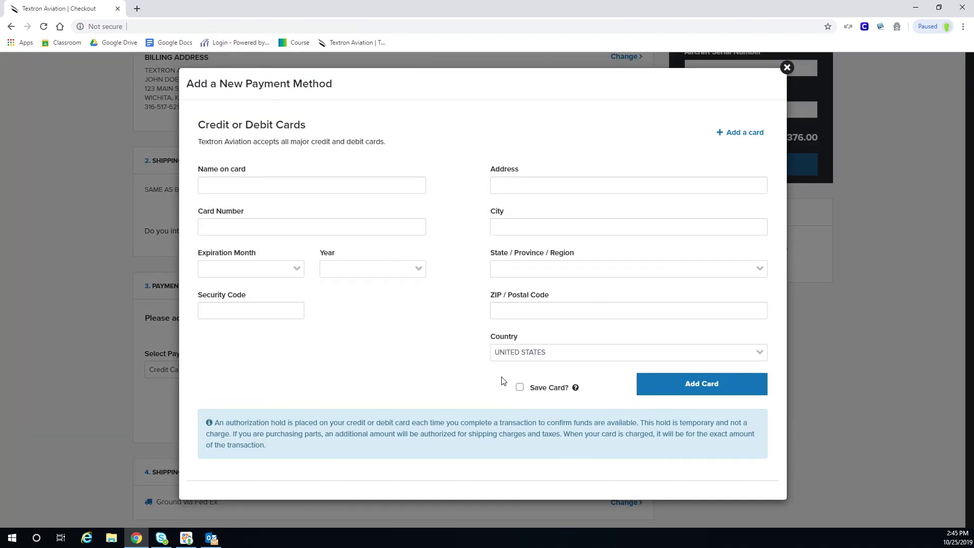
# Enter cardholder John Doe, expiry 06/2023, and the security code
pyautogui.click(309, 186)
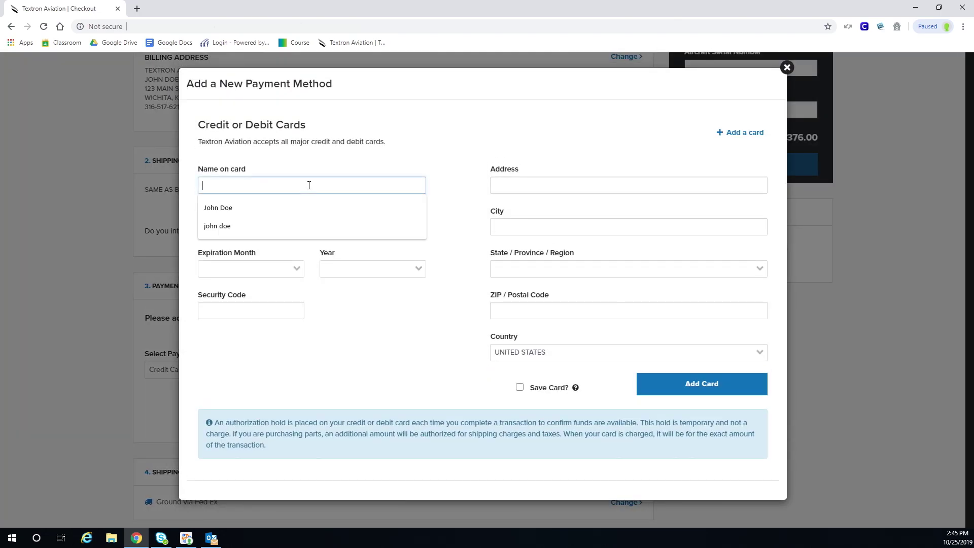
pyautogui.click(251, 207)
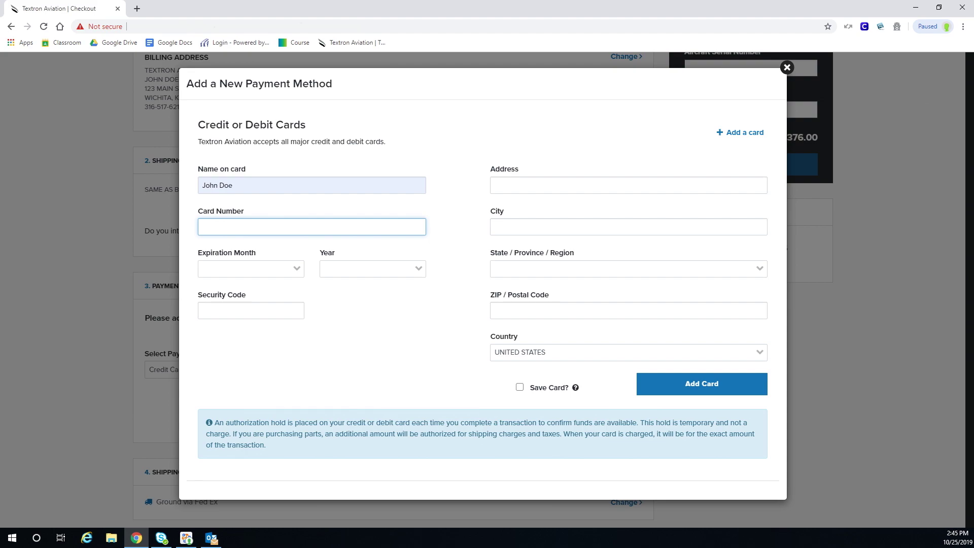
pyautogui.click(243, 275)
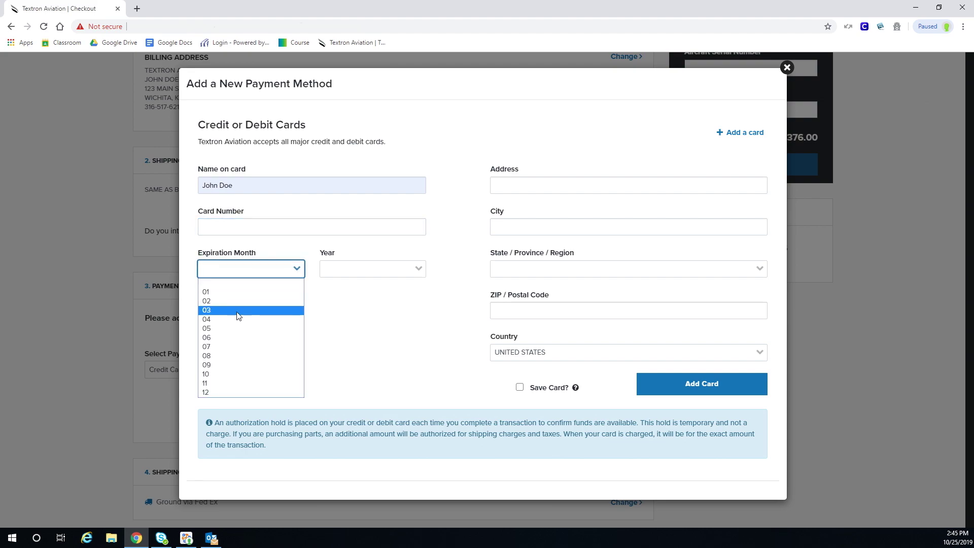
pyautogui.click(232, 337)
pyautogui.click(335, 268)
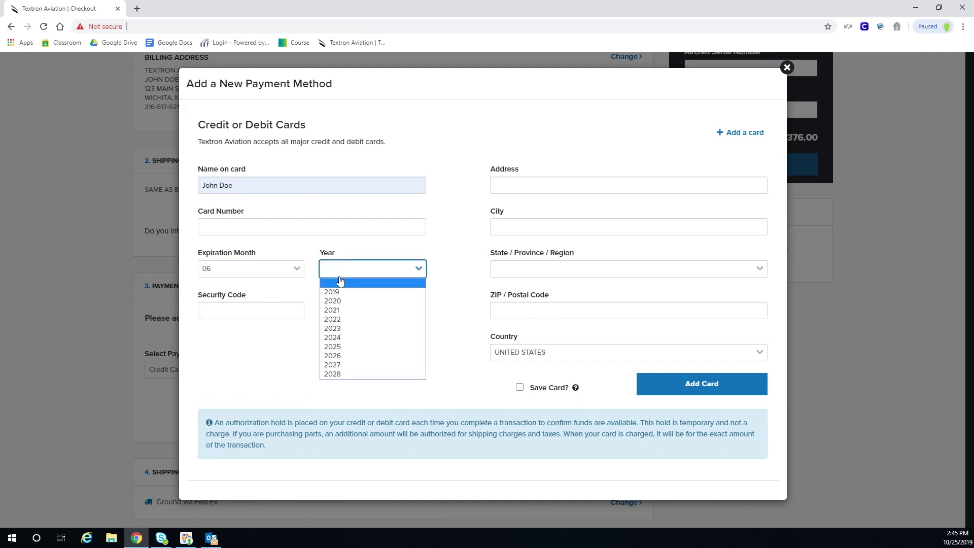
pyautogui.click(328, 328)
pyautogui.click(269, 311)
pyautogui.write('111')
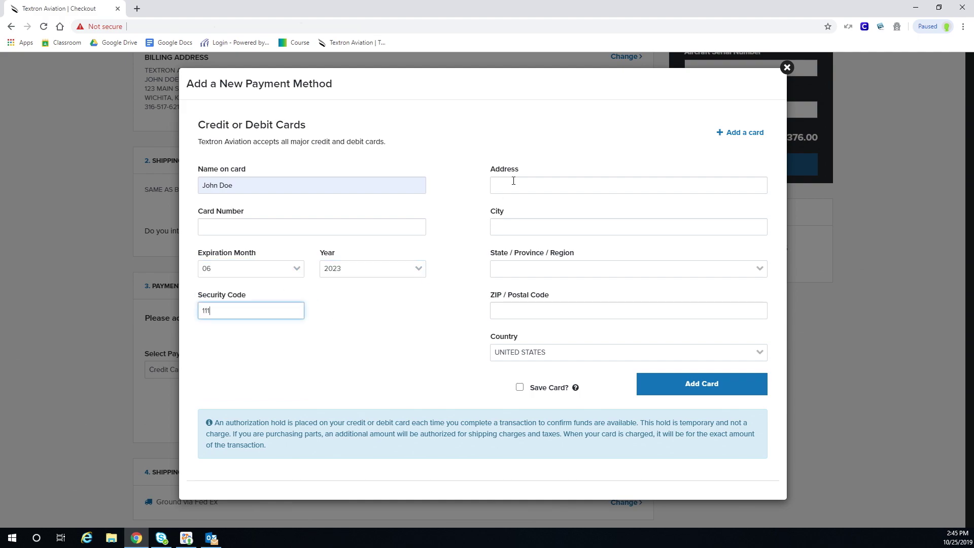
# Fill the billing address 123 Main, Wichita, Kansas with ZIP, save the card, and submit it
pyautogui.click(513, 184)
pyautogui.write('123 Main')
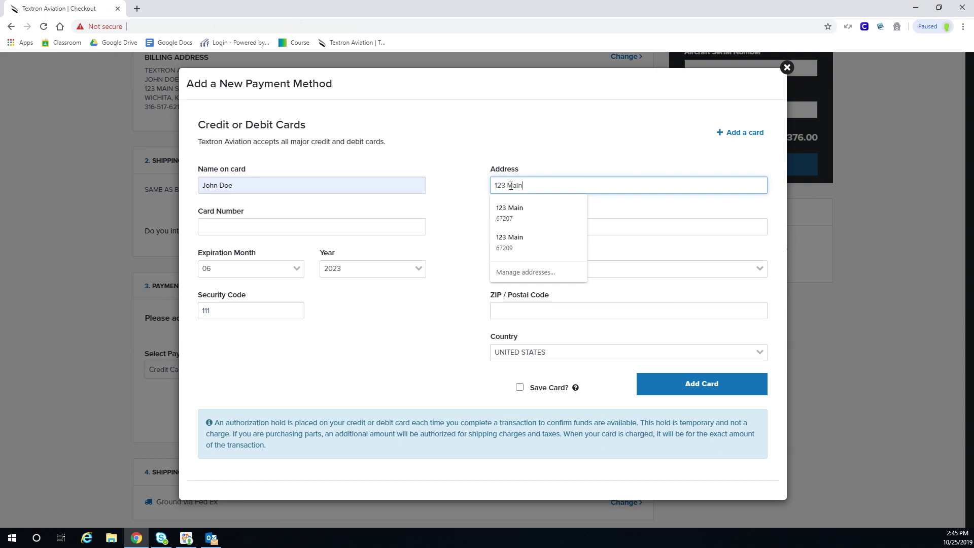
pyautogui.click(525, 206)
pyautogui.press('Tab')
pyautogui.write('Wi')
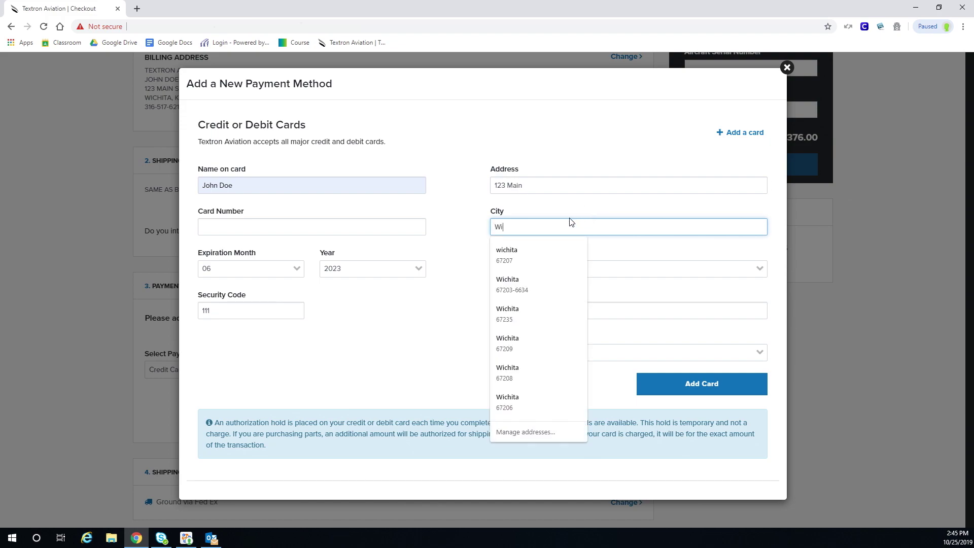
pyautogui.write('chita')
pyautogui.click(572, 268)
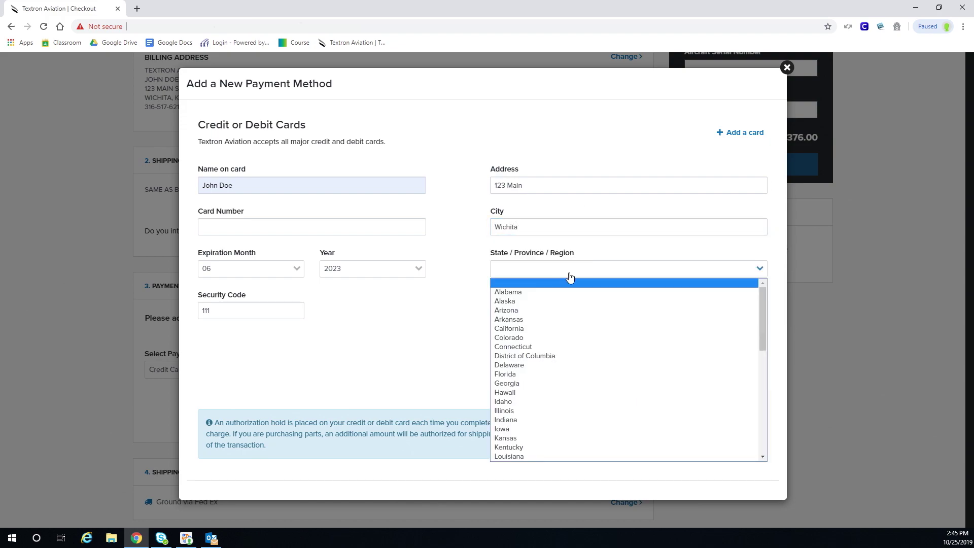
pyautogui.click(509, 438)
pyautogui.click(537, 306)
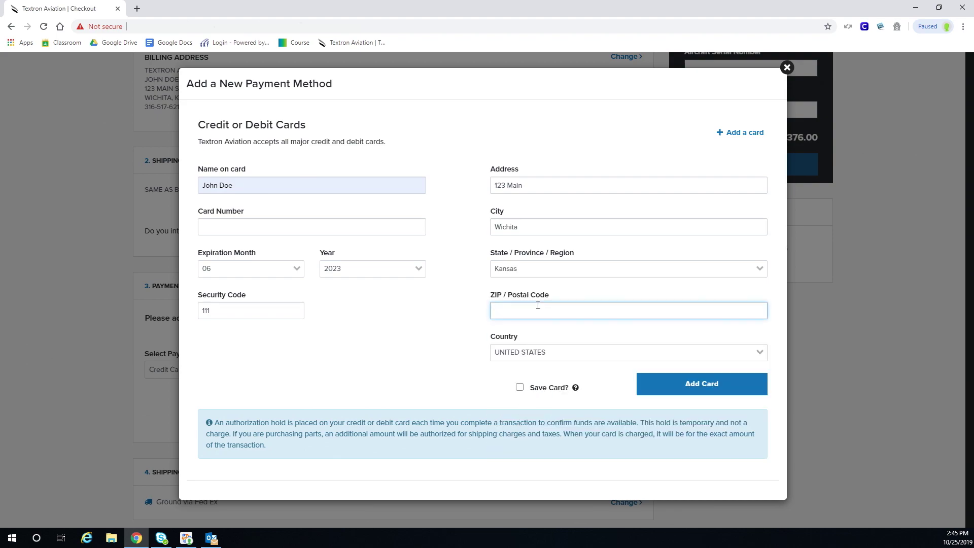
pyautogui.write('67209')
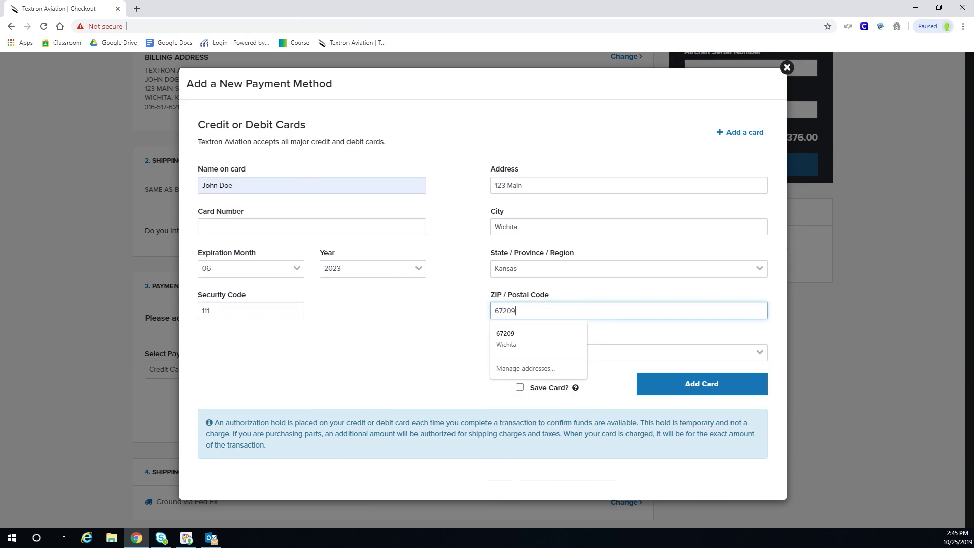
pyautogui.press('Tab')
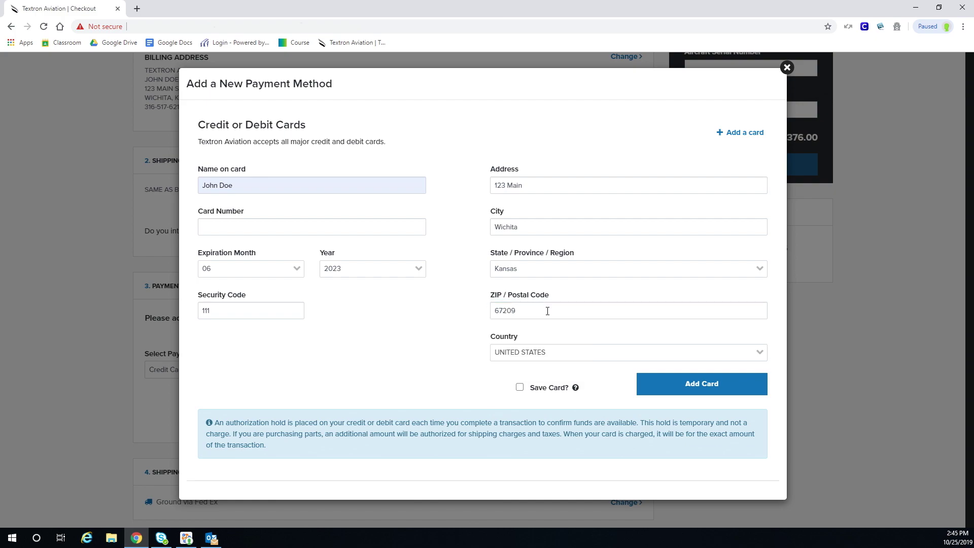
pyautogui.click(521, 389)
pyautogui.click(706, 386)
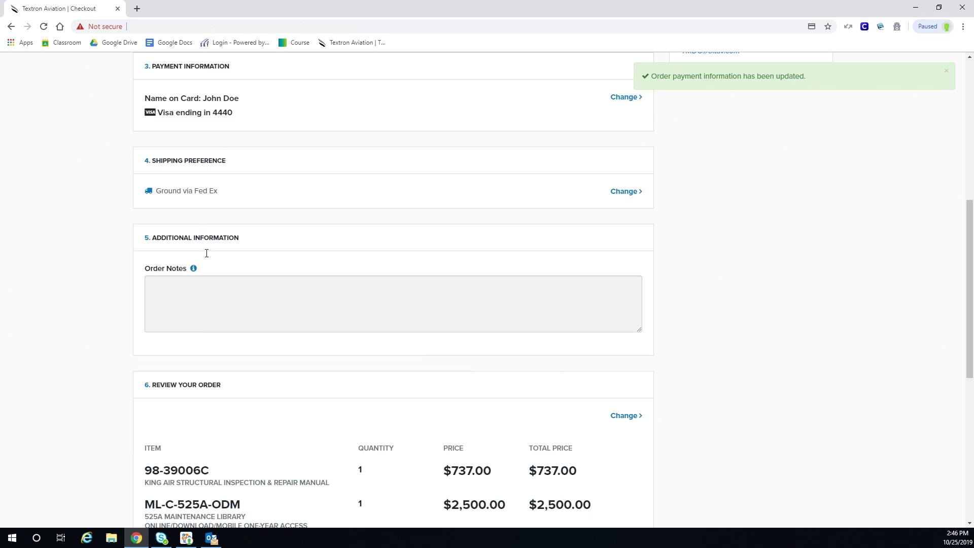
# Place focus in the empty Order Notes field while reviewing the $3,376.00 order
pyautogui.click(197, 292)
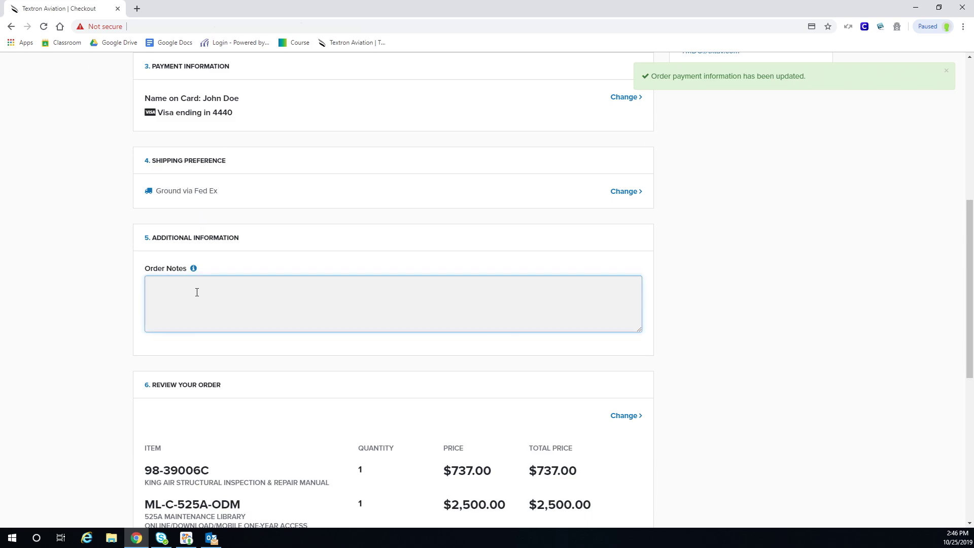
pyautogui.scroll(-1, 206, 322)
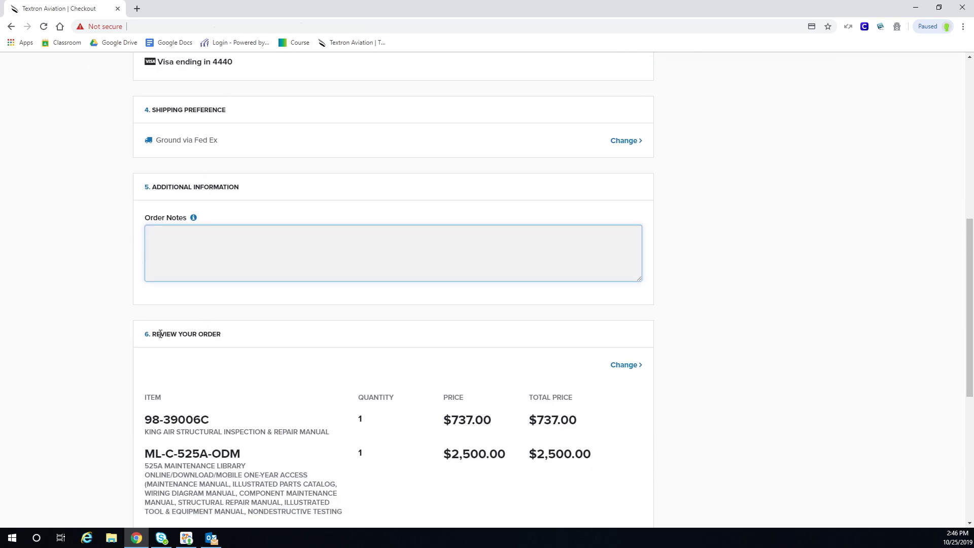
pyautogui.scroll(-1, 259, 341)
pyautogui.scroll(-1, 260, 345)
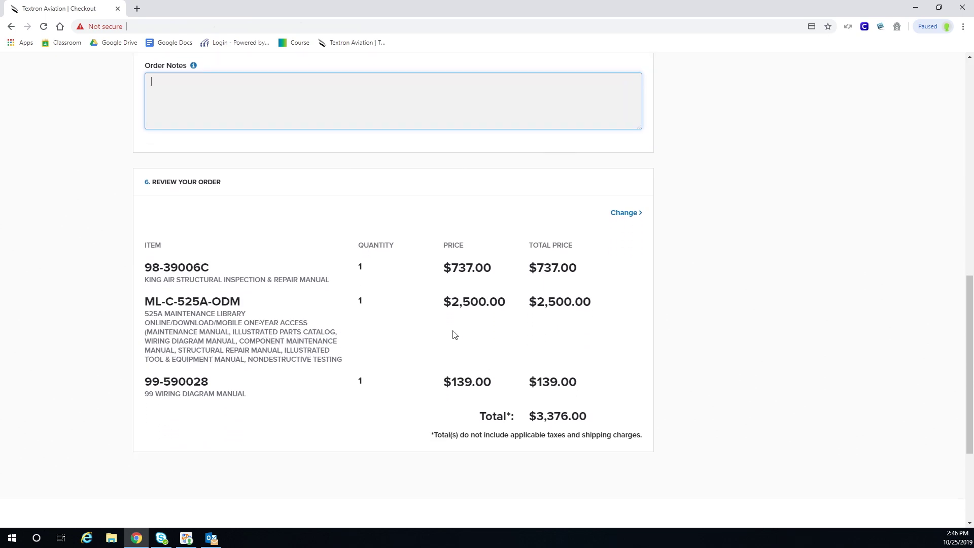
pyautogui.scroll(2, 666, 333)
pyautogui.scroll(3, 670, 330)
pyautogui.scroll(2, 696, 336)
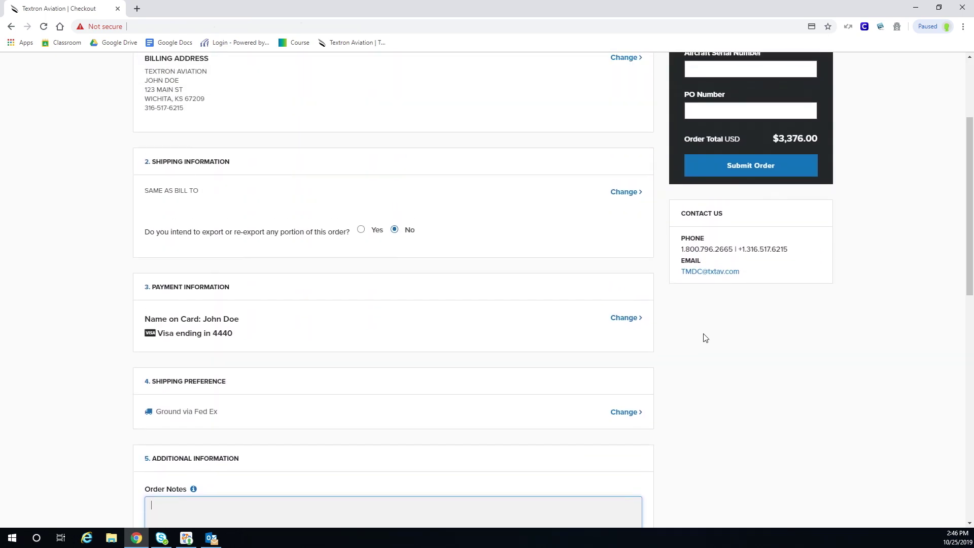
pyautogui.scroll(2, 754, 326)
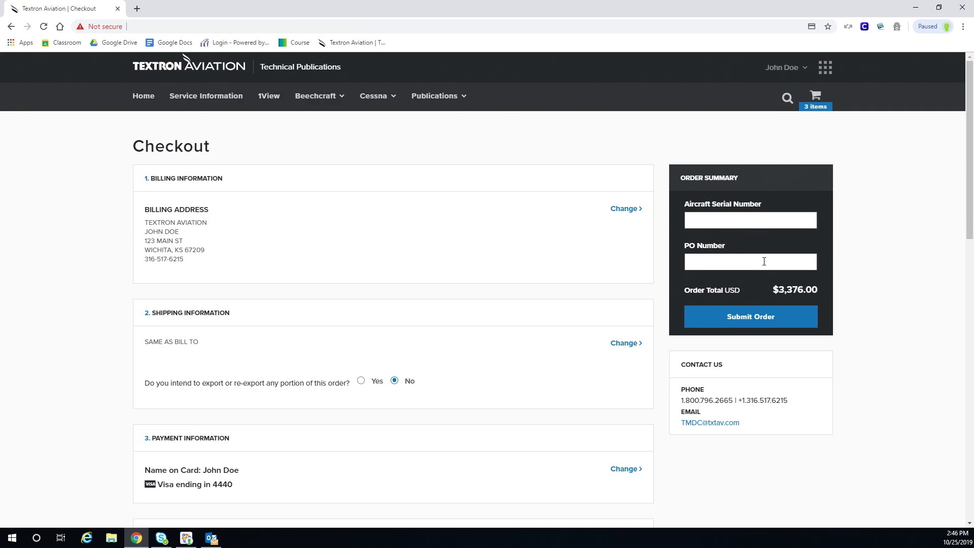
pyautogui.click(770, 324)
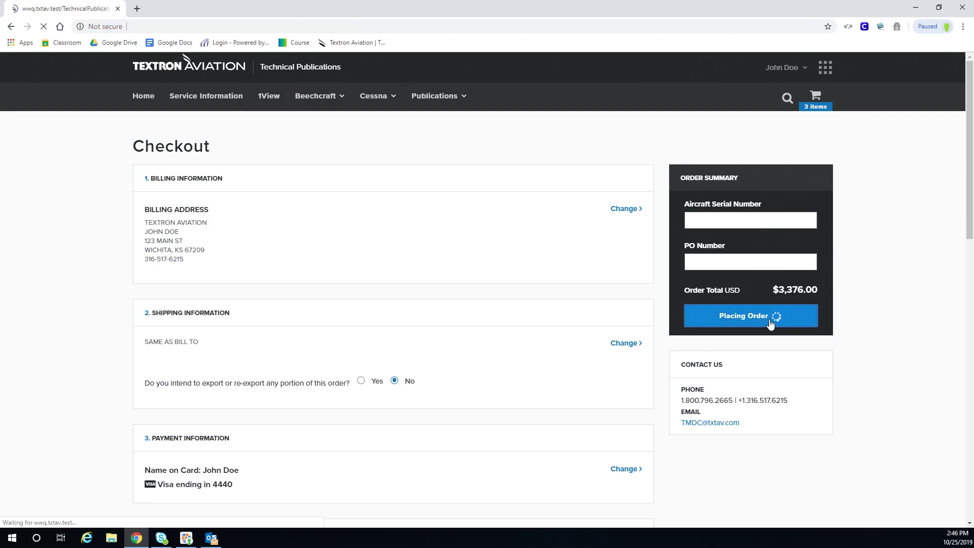